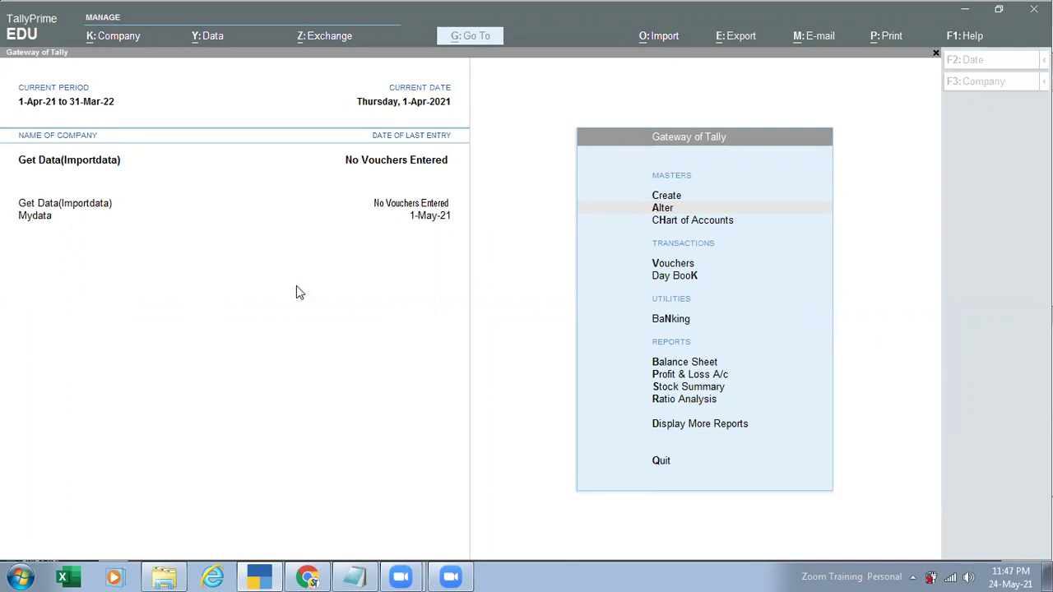
Step: Review the list of ledgers available for alteration in the Get Data(Importdata) company
left_click(71, 215)
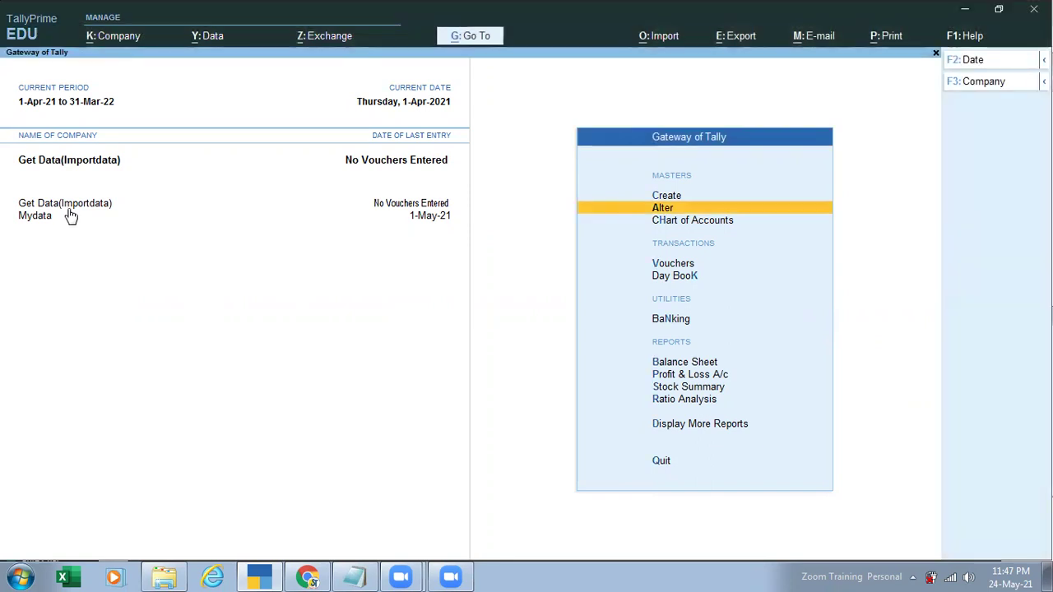
key("Up")
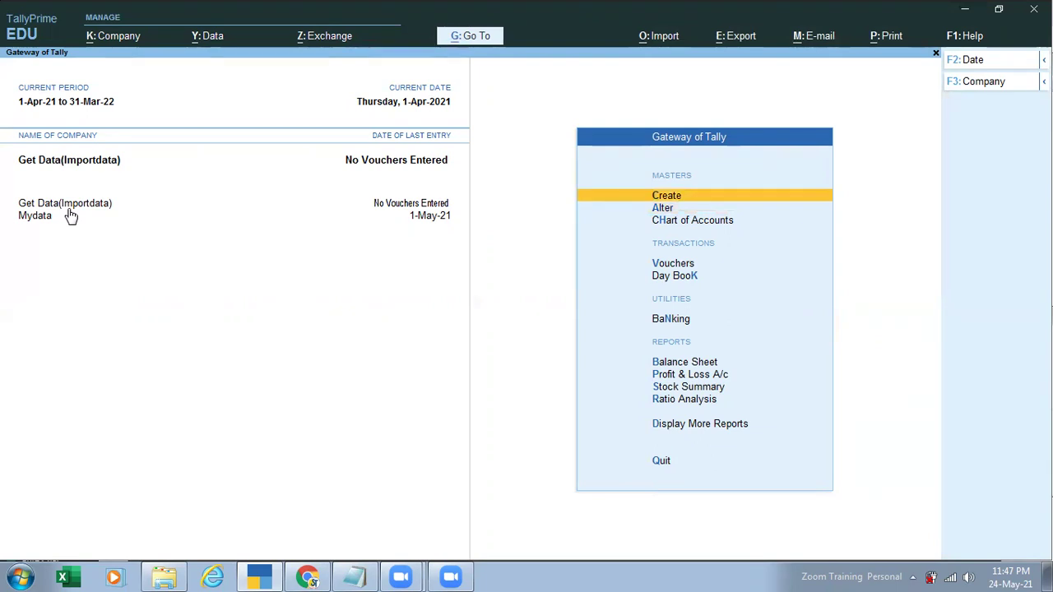
key("Down")
key("Return")
key("Down")
key("Return")
key("Down")
key("Down")
key("Down")
key("Down")
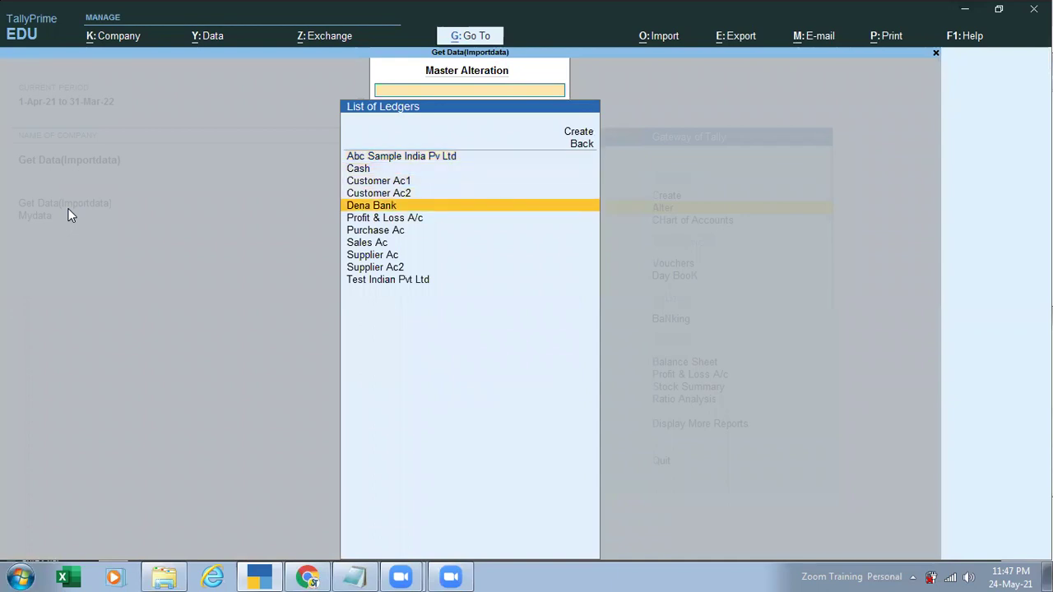
key("Escape")
key("Escape")
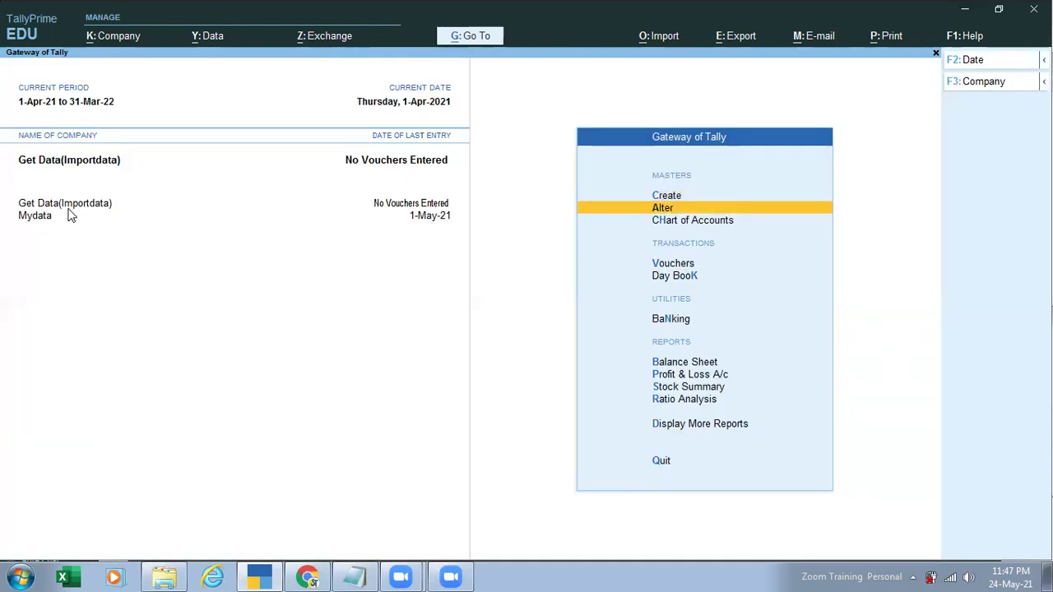
Step: Look through the accounting and inventory master types available for alteration, down to Price levels
key("Return")
key("Down")
key("Down")
key("Down")
key("Down")
key("Down")
key("Down")
key("Down")
key("Down")
key("Down")
key("Down")
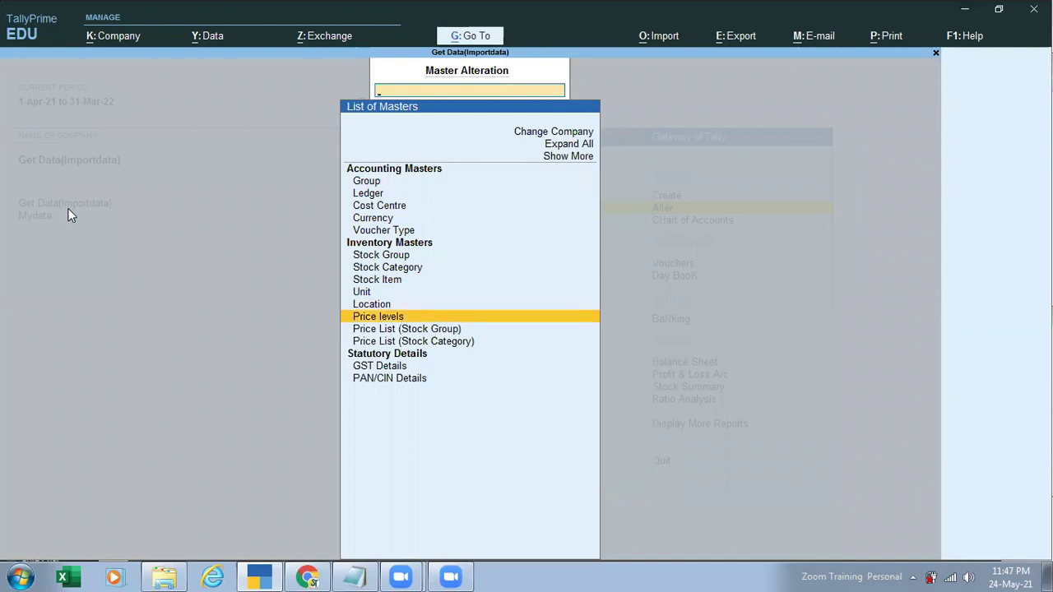
key("Escape")
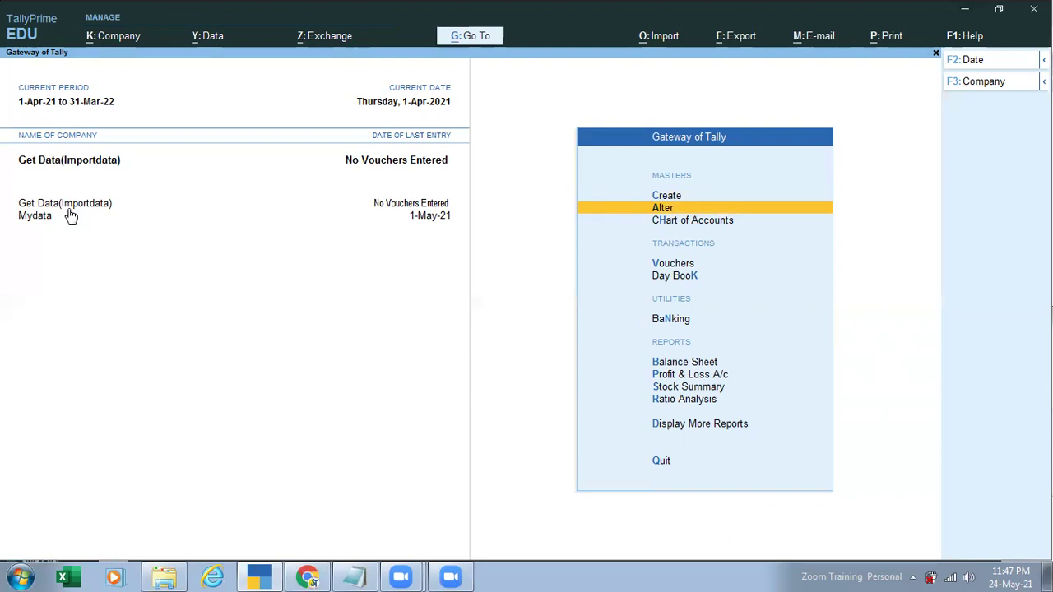
Step: Check the Day Book of the Get Data(Importdata) company for existing vouchers
key("d")
key("d")
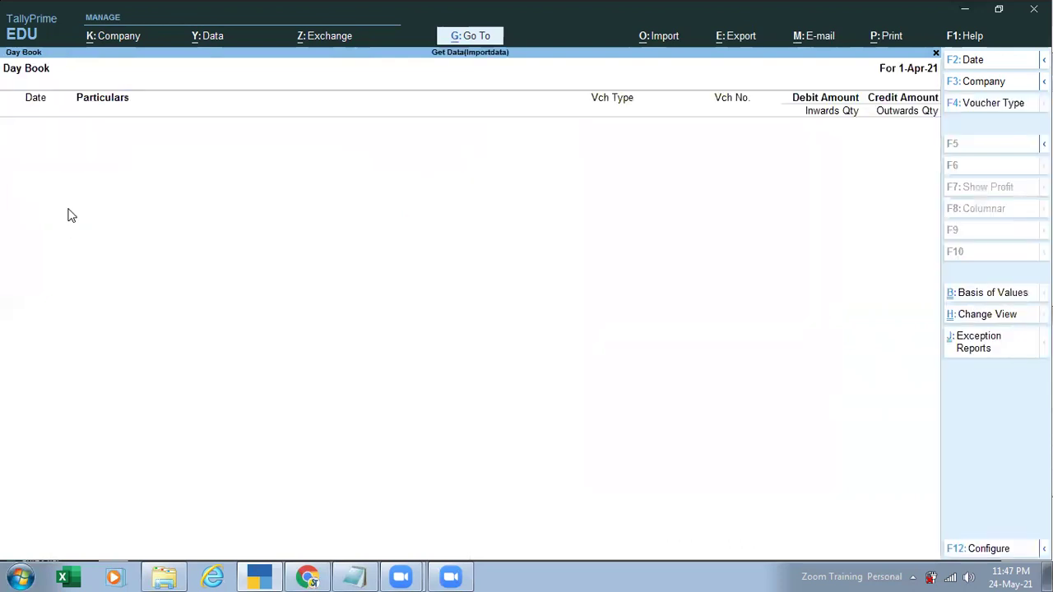
key("alt+F2")
key("BackSpace")
key("Escape")
key("Escape")
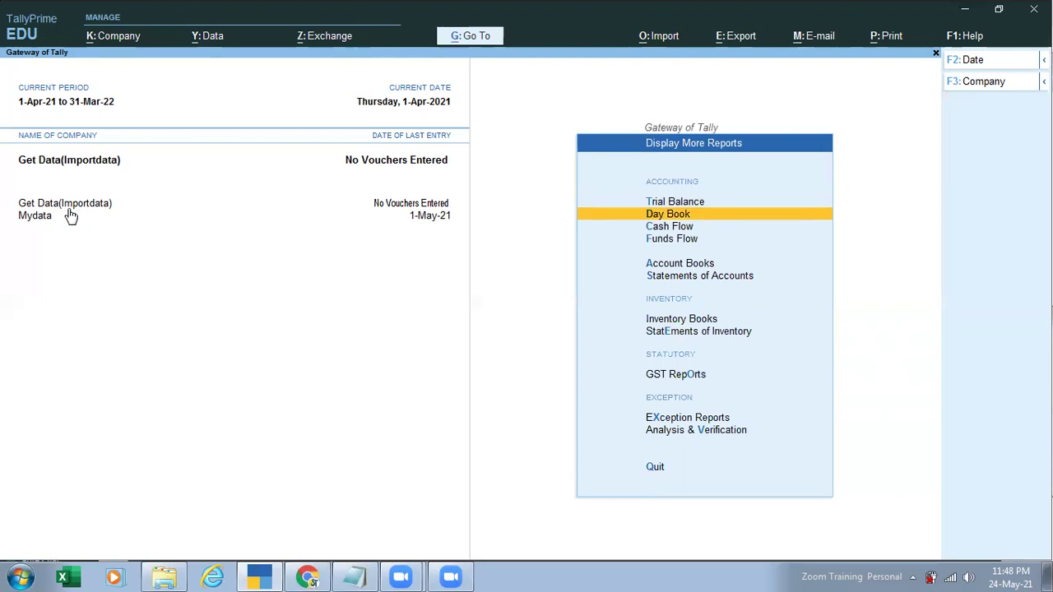
Step: Switch to the Mydata company and view its Day Book for 1-Apr-21 to 1-May-21
left_click(33, 220)
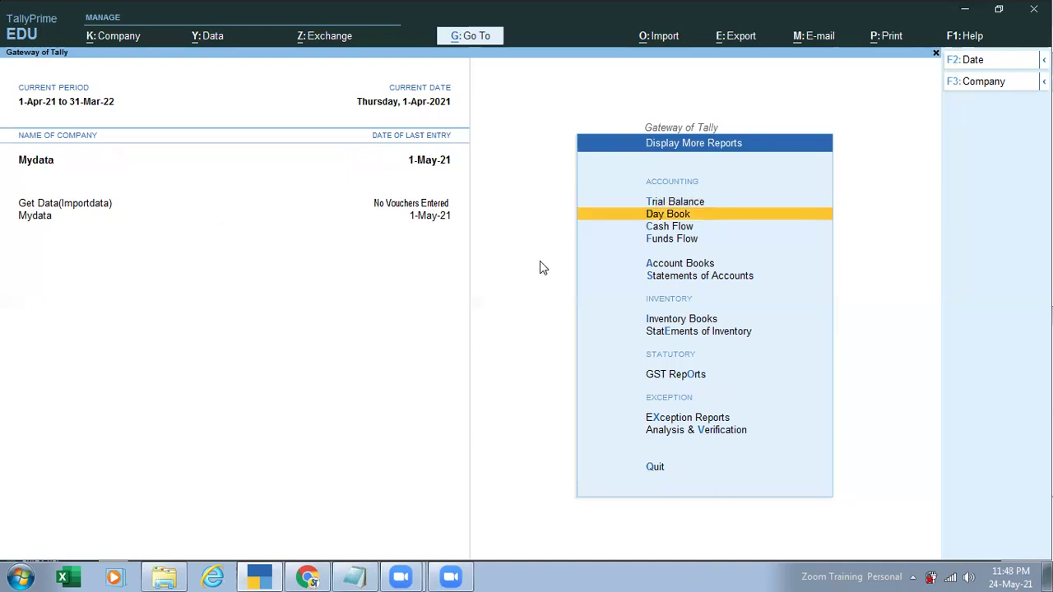
key("Return")
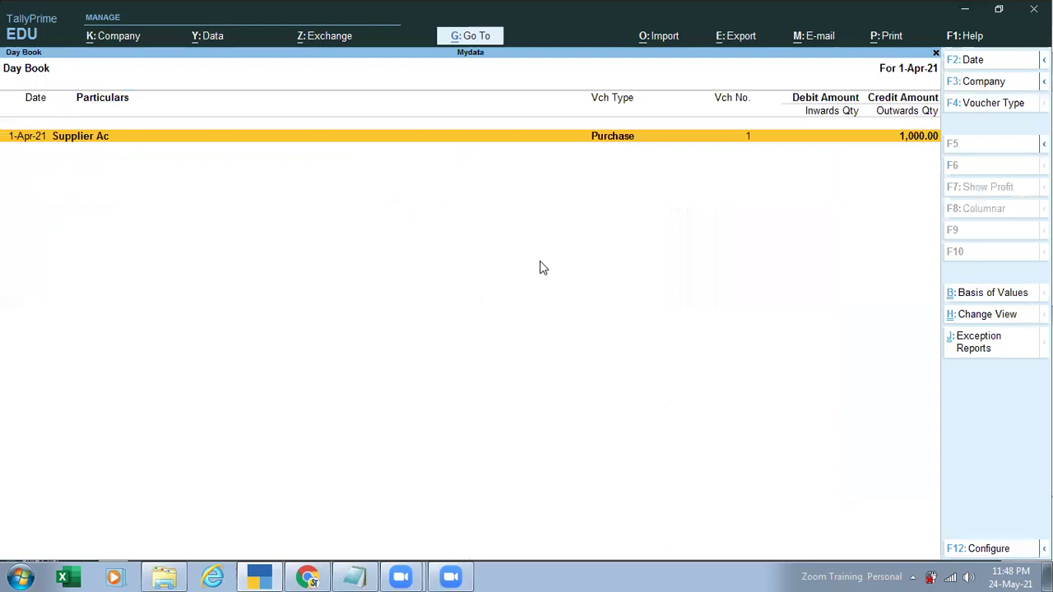
key("F2")
key("Return")
type("1-5")
key("Return")
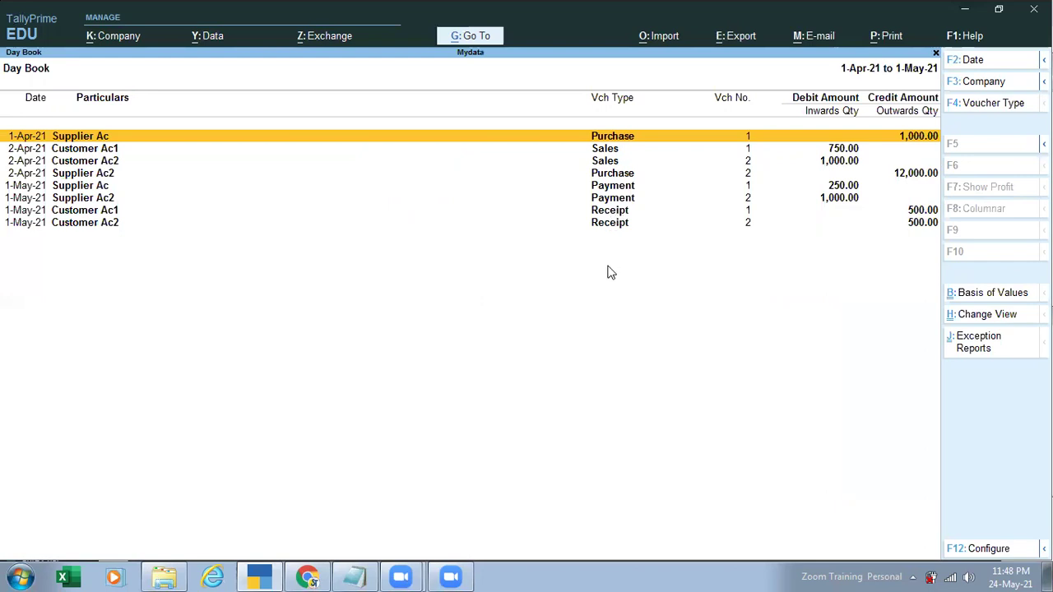
key("Escape")
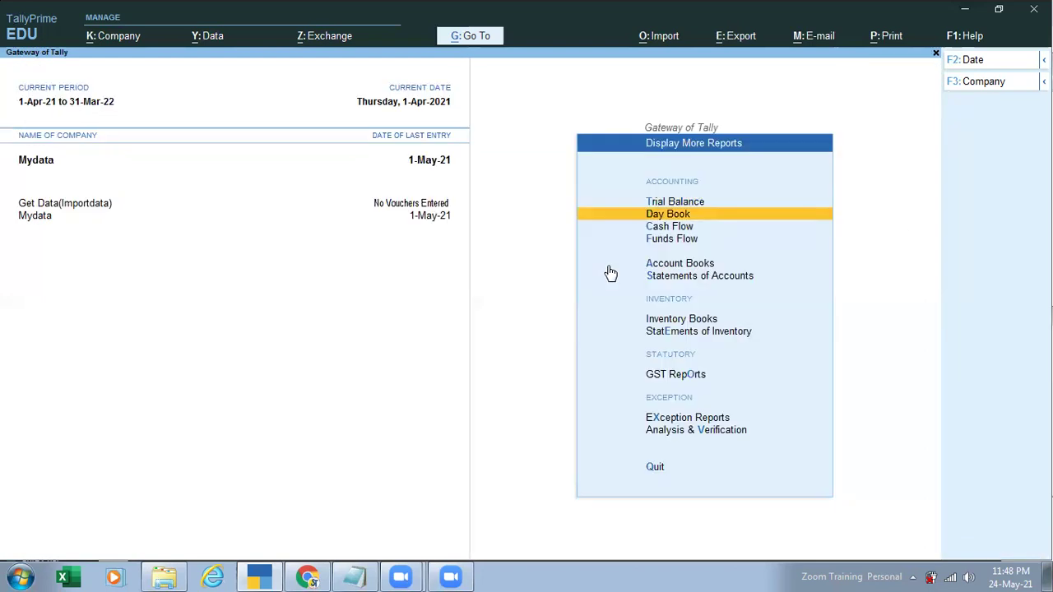
key("Escape")
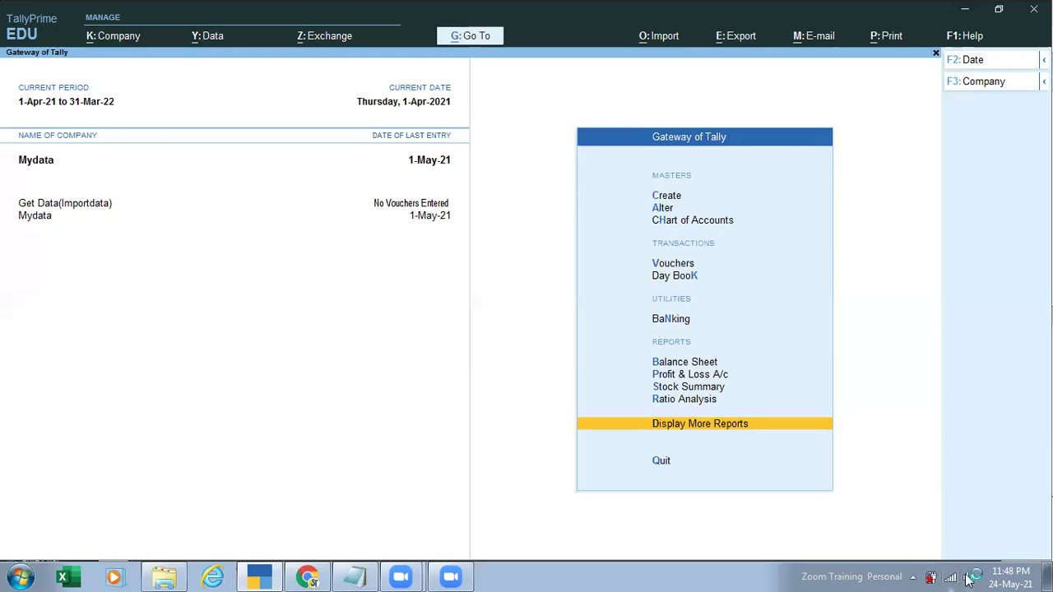
Step: Open the export of transactions for the Mydata company
left_click(60, 164)
key("Escape")
left_click(744, 44)
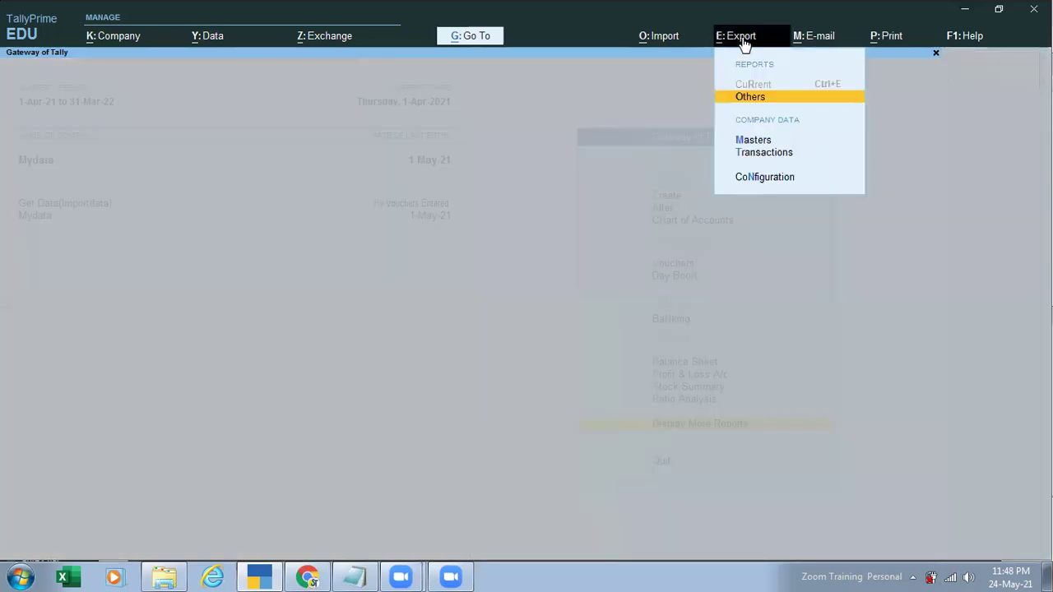
key("Down")
key("Down")
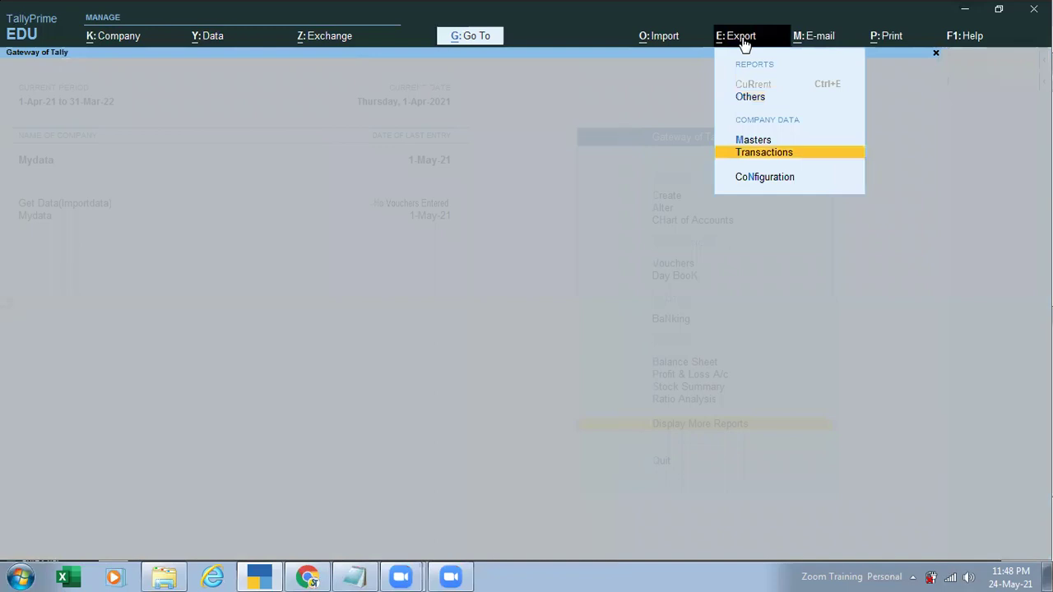
key("Return")
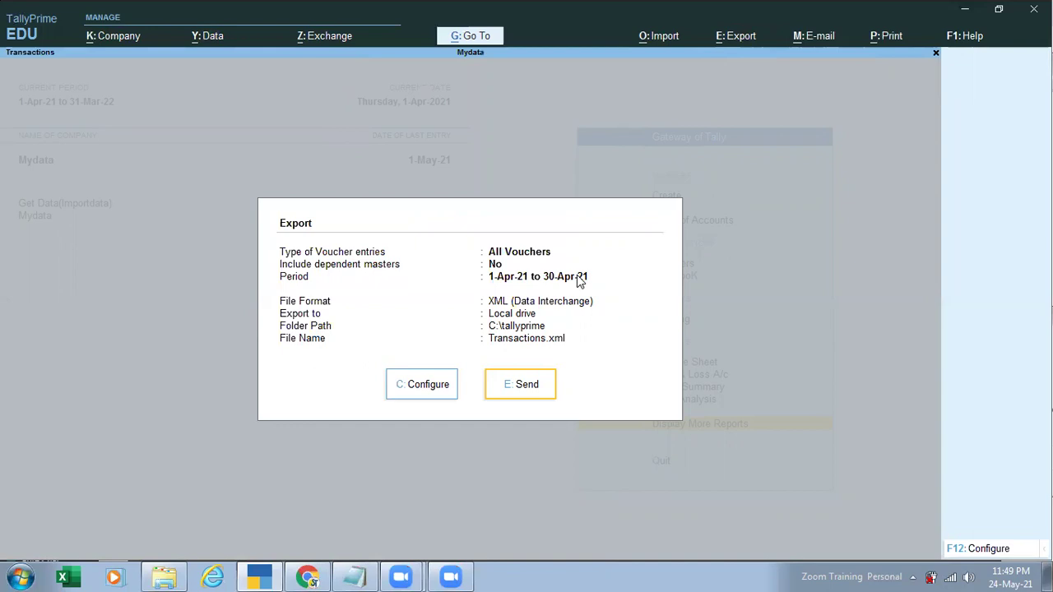
Step: Set the end date of the transaction export period to 1-5-2021 and return to the export summary
left_click(441, 376)
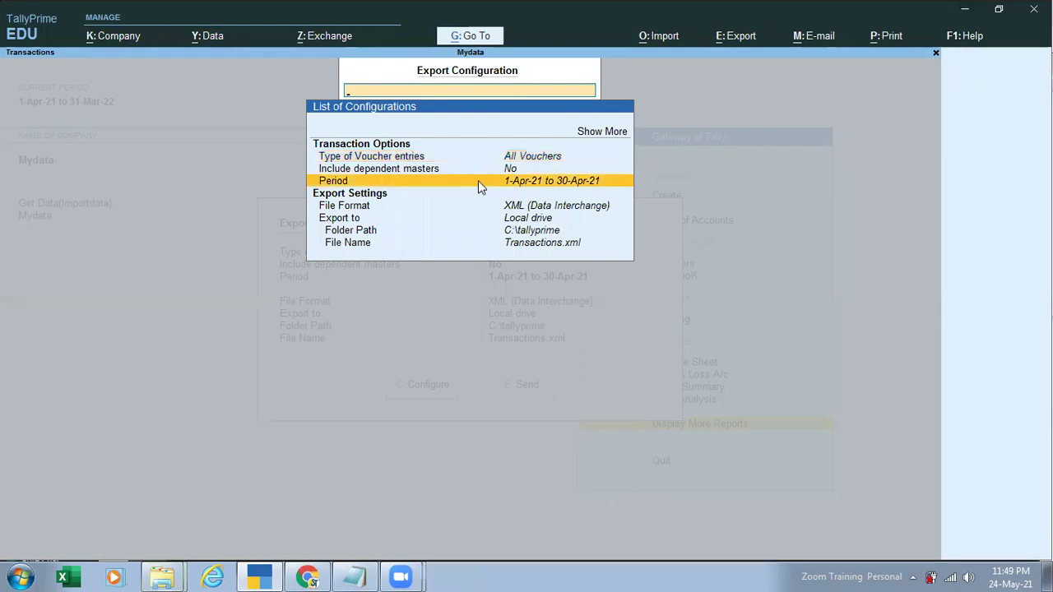
left_click(478, 181)
key("Return")
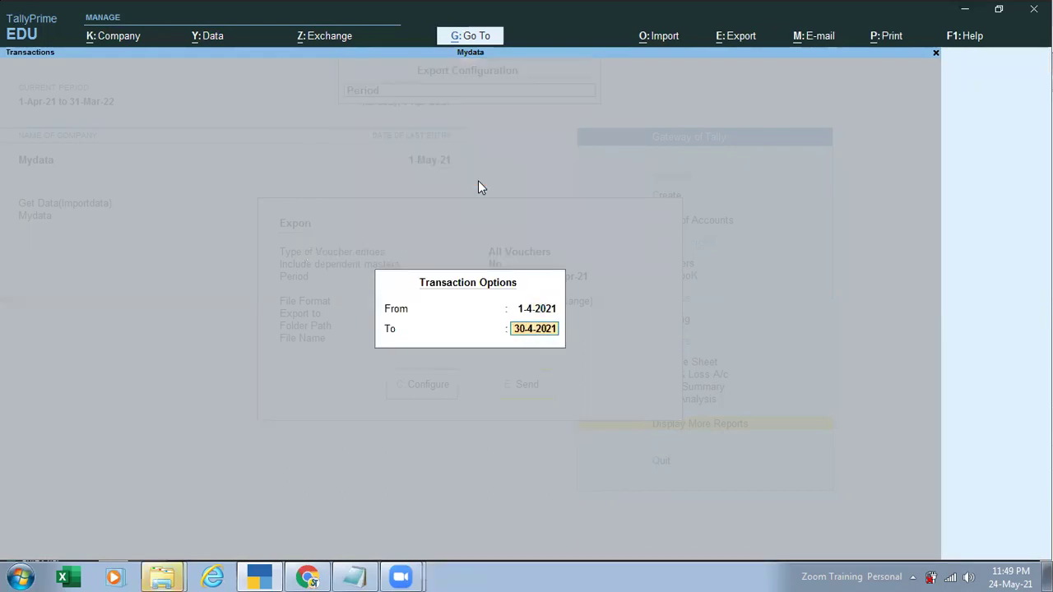
type("1-5-2021")
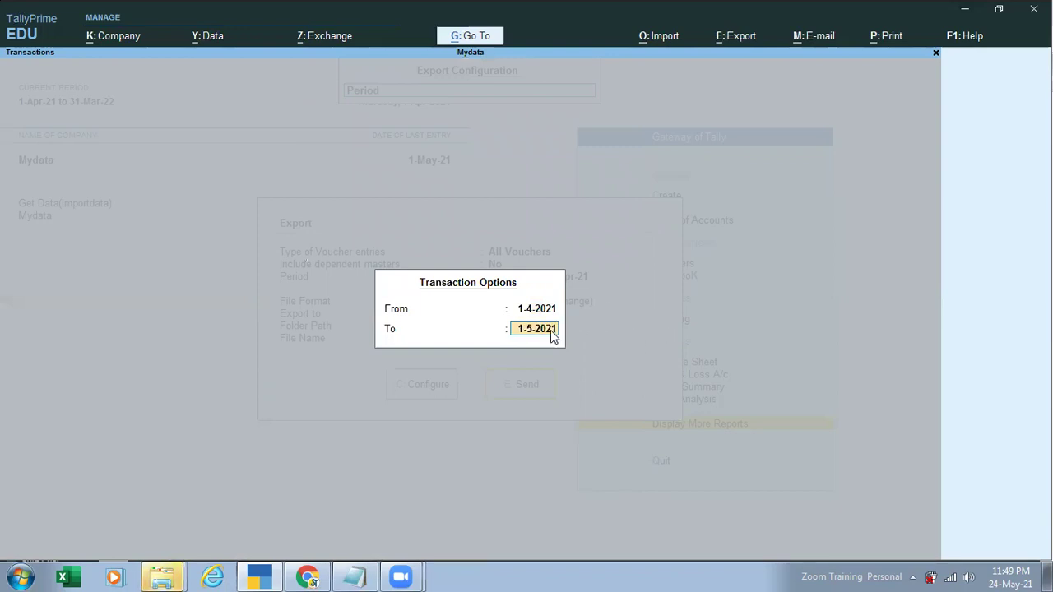
key("Return")
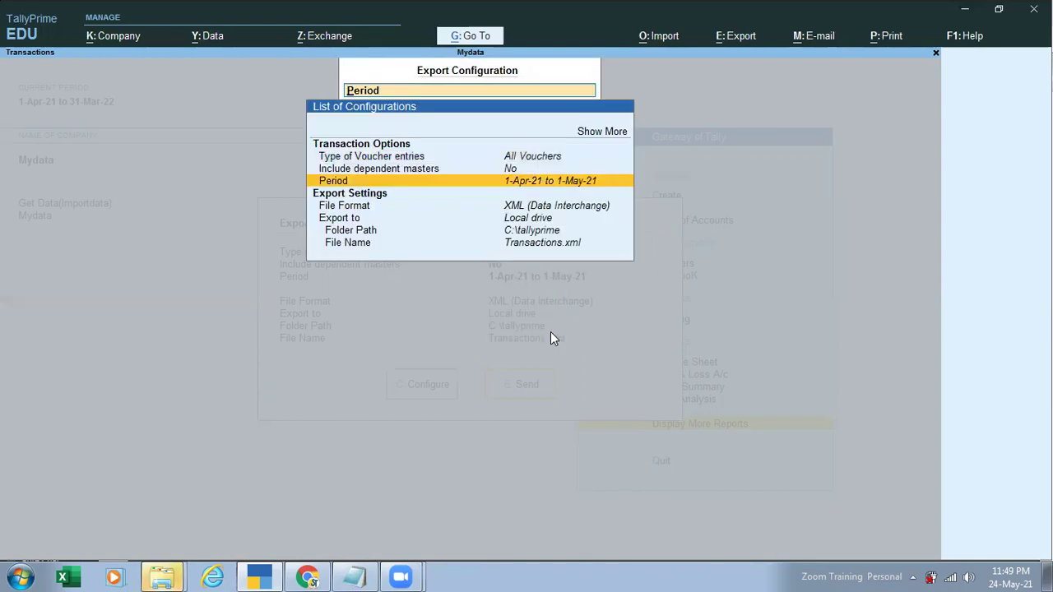
key("Down")
key("Down")
key("Down")
key("Down")
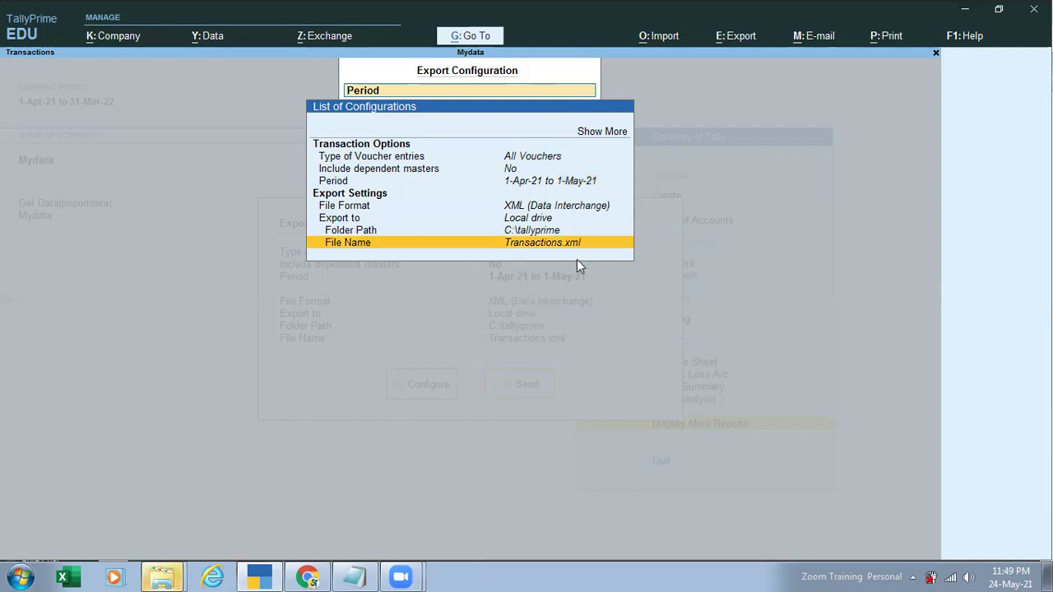
key("Escape")
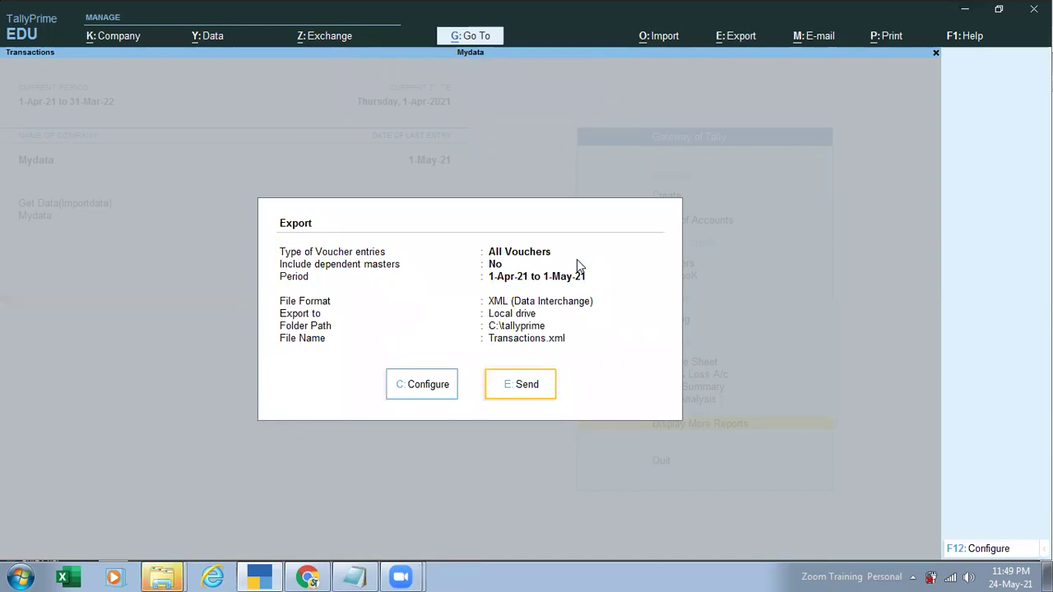
Step: Export the vouchers to Transactions.xml, overwriting the existing file, and locate it in the C:\tallyprime folder
left_click(521, 386)
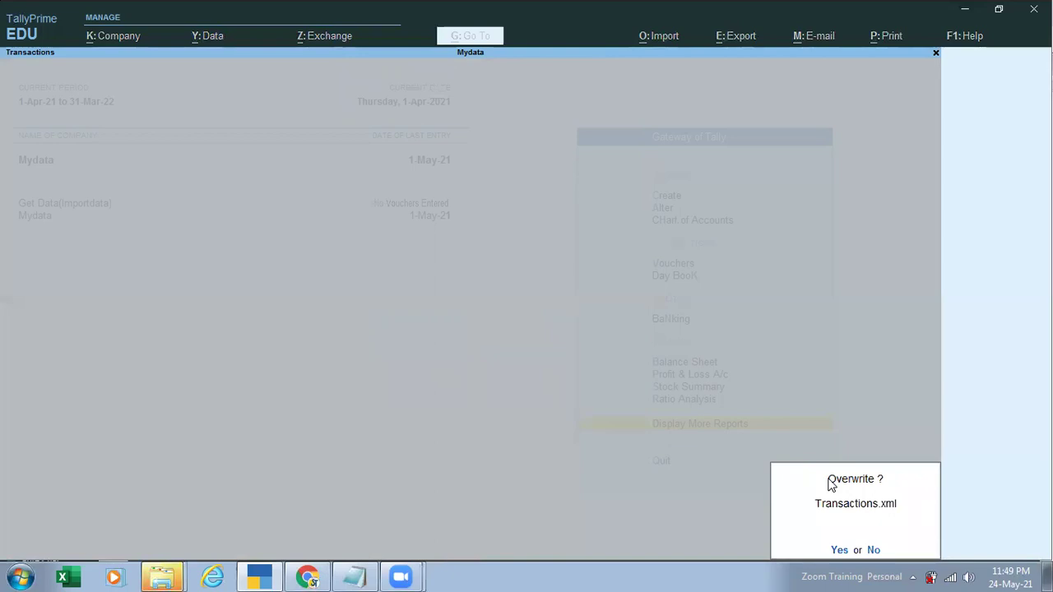
left_click(840, 551)
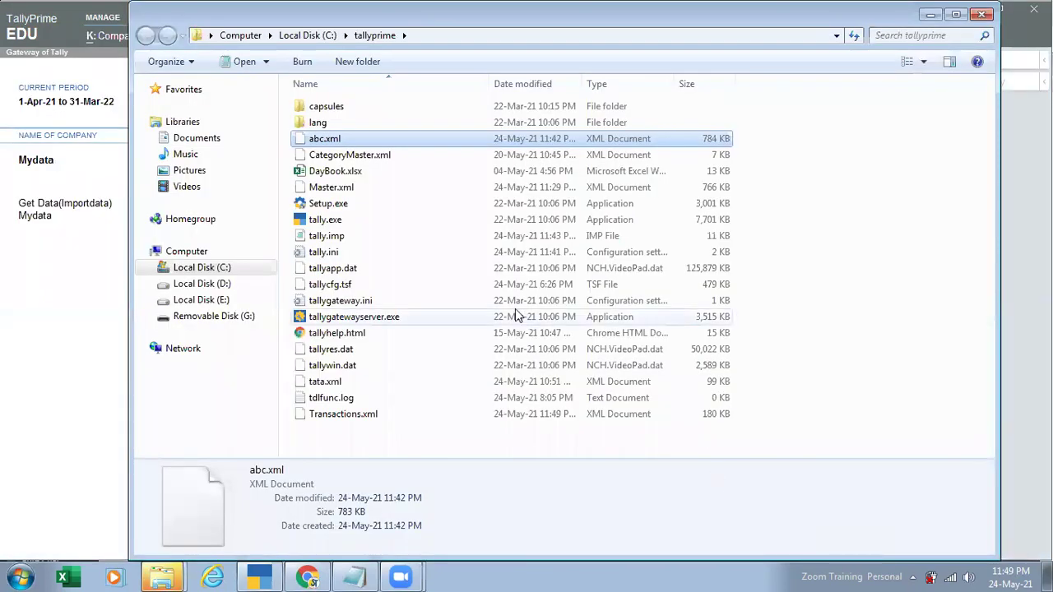
left_click(349, 416)
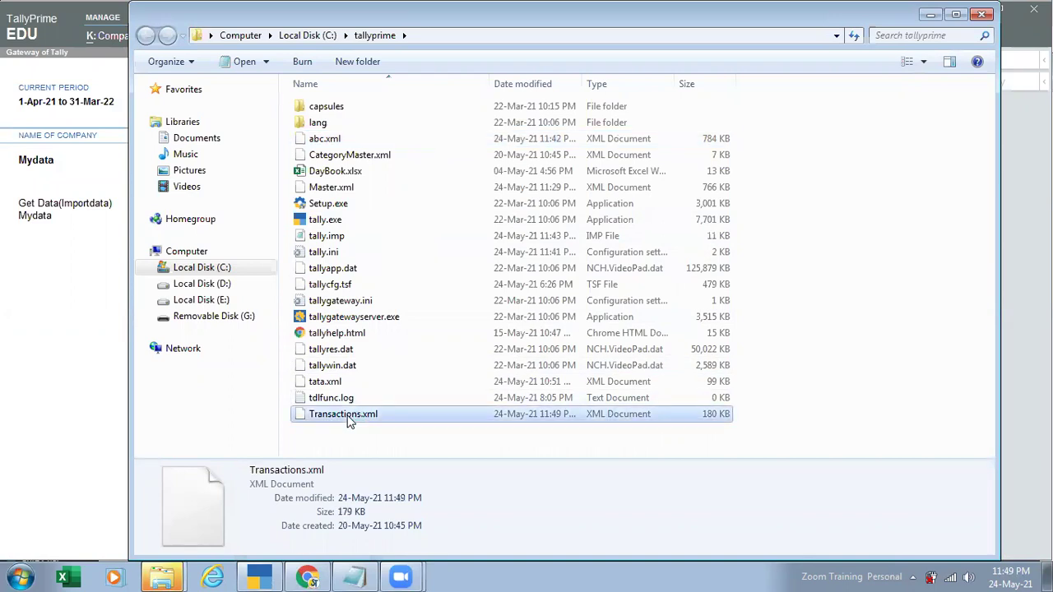
left_click(10, 318)
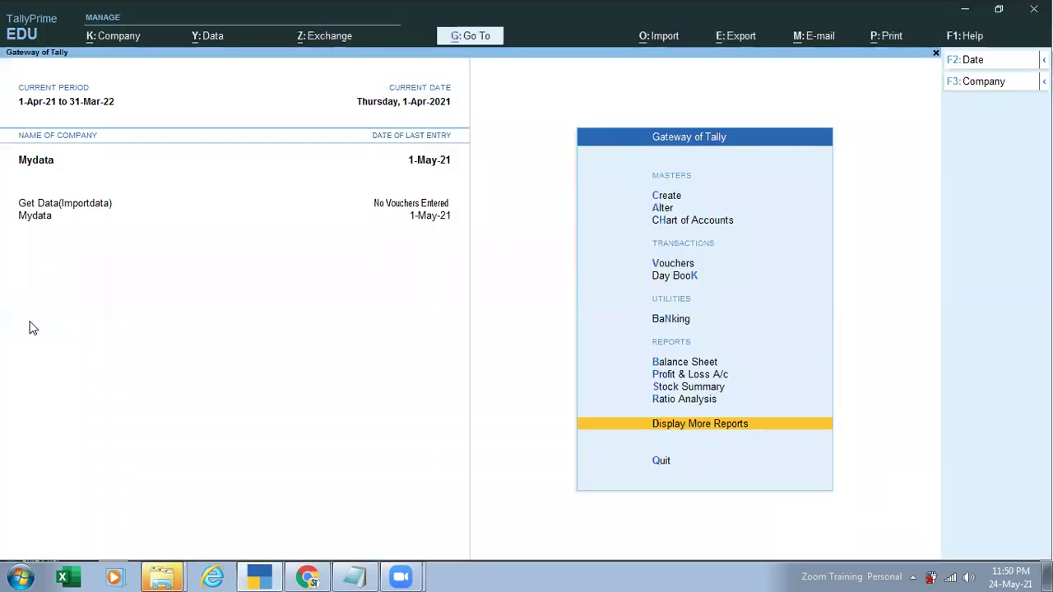
Step: Switch to the Get Data(Importdata) company and check its Day Book before importing
left_click(57, 207)
key("Return")
key("Down")
key("Return")
key("Escape")
key("Escape")
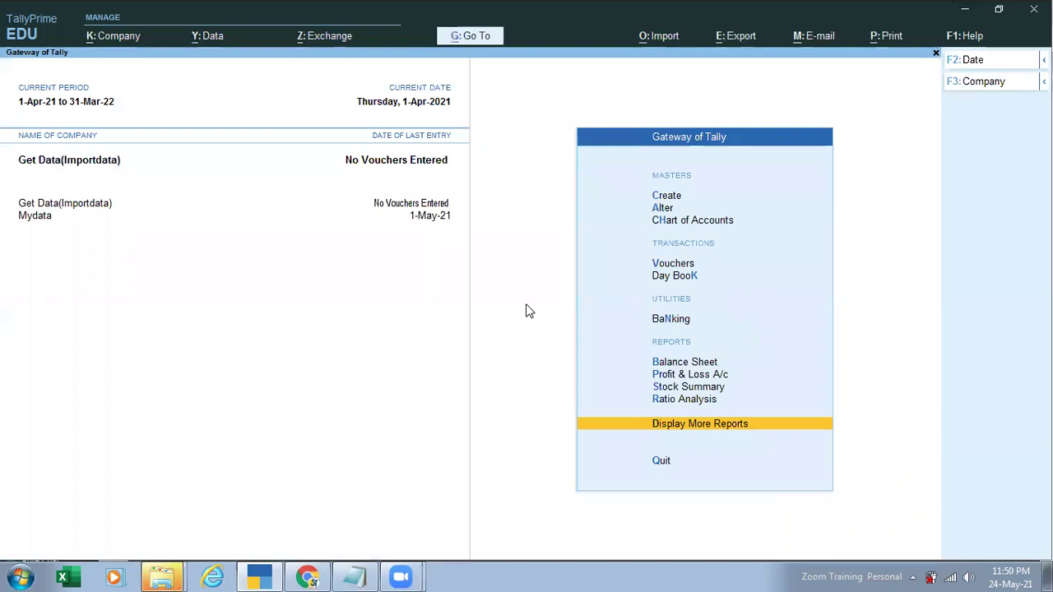
Step: Import transactions from Transactions.xml in C:\tallyprime into the Get Data(Importdata) company
left_click(664, 38)
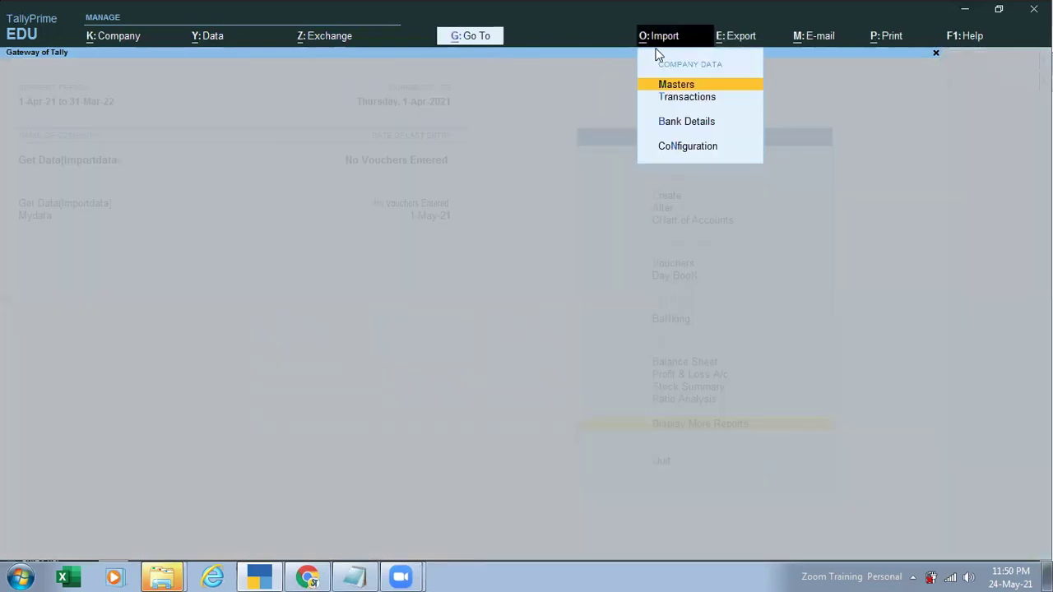
left_click(693, 98)
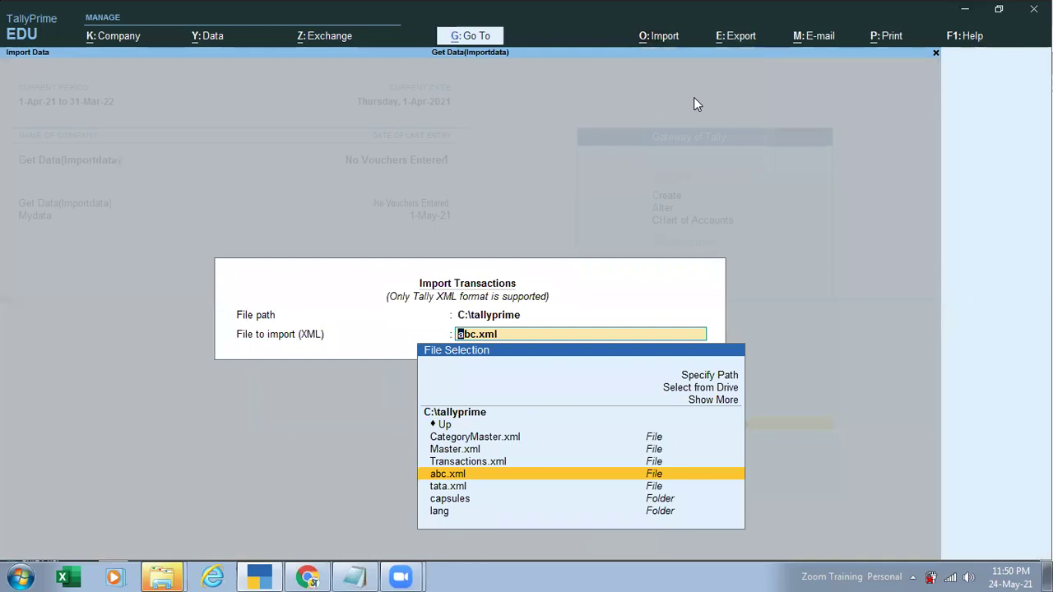
key("Up")
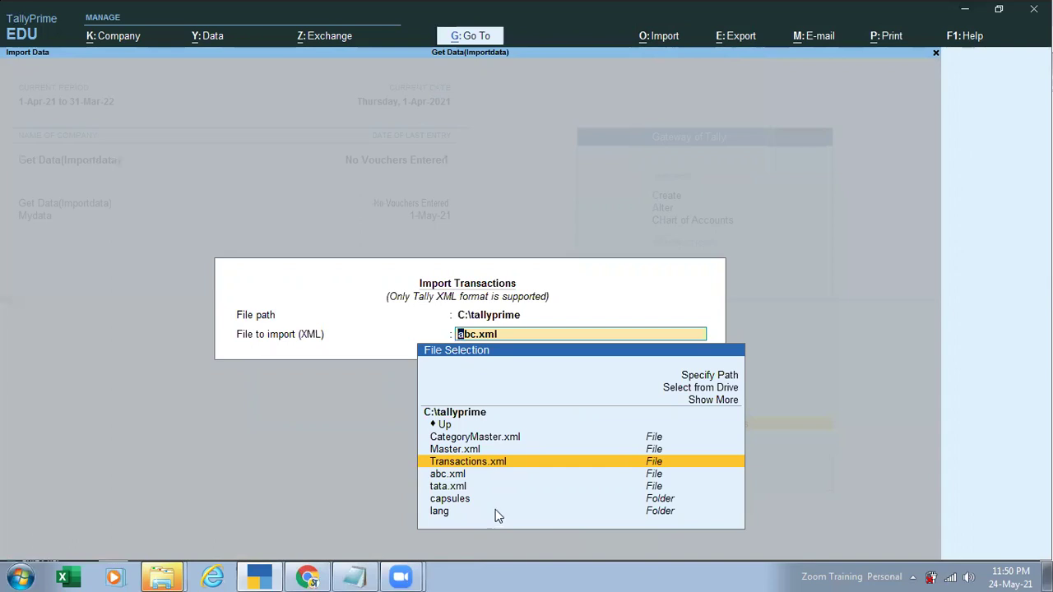
key("Return")
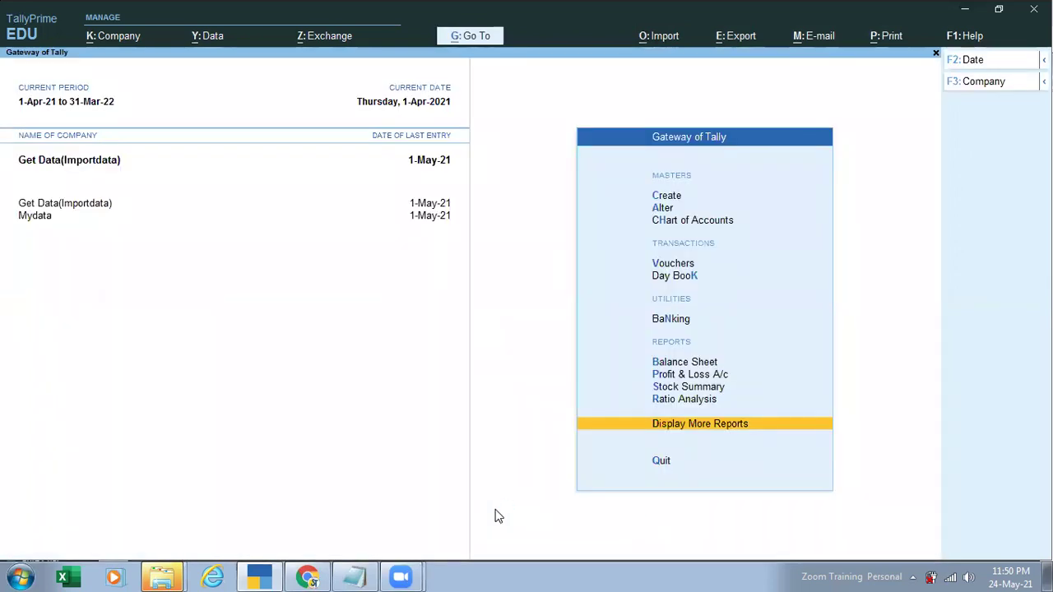
Step: Display the Day Book of Get Data(Importdata) for the period 1-Apr-21 to 1-May-21
key("Return")
key("Down")
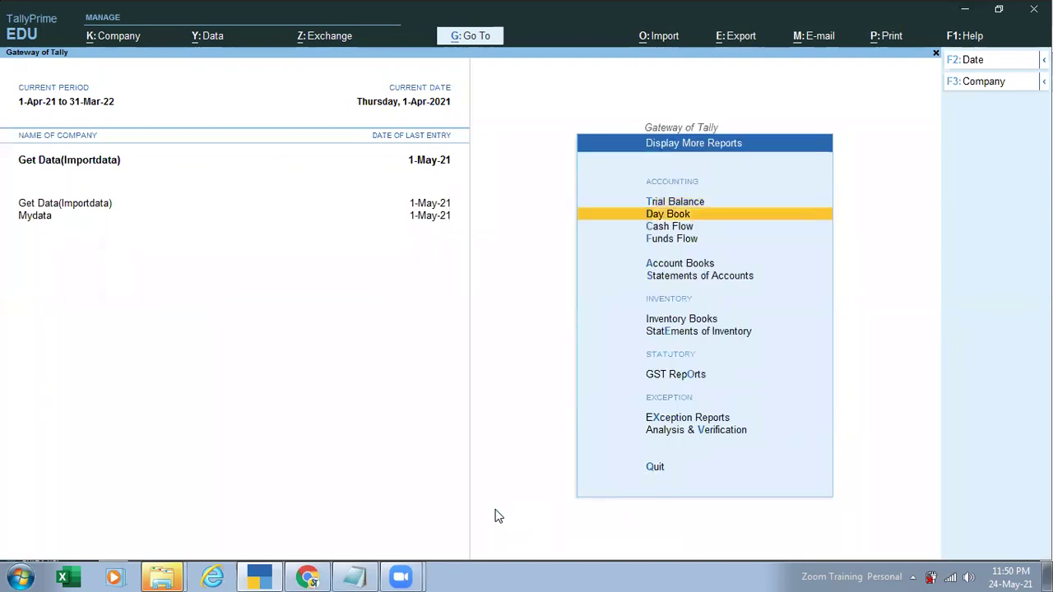
key("Return")
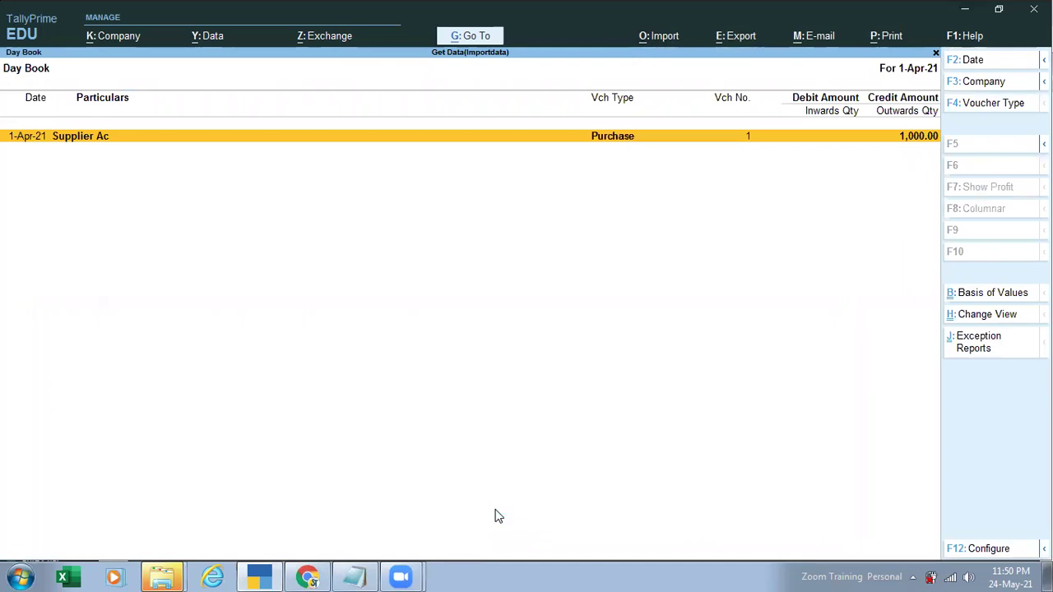
key("F2")
key("BackSpace")
key("Return")
key("Return")
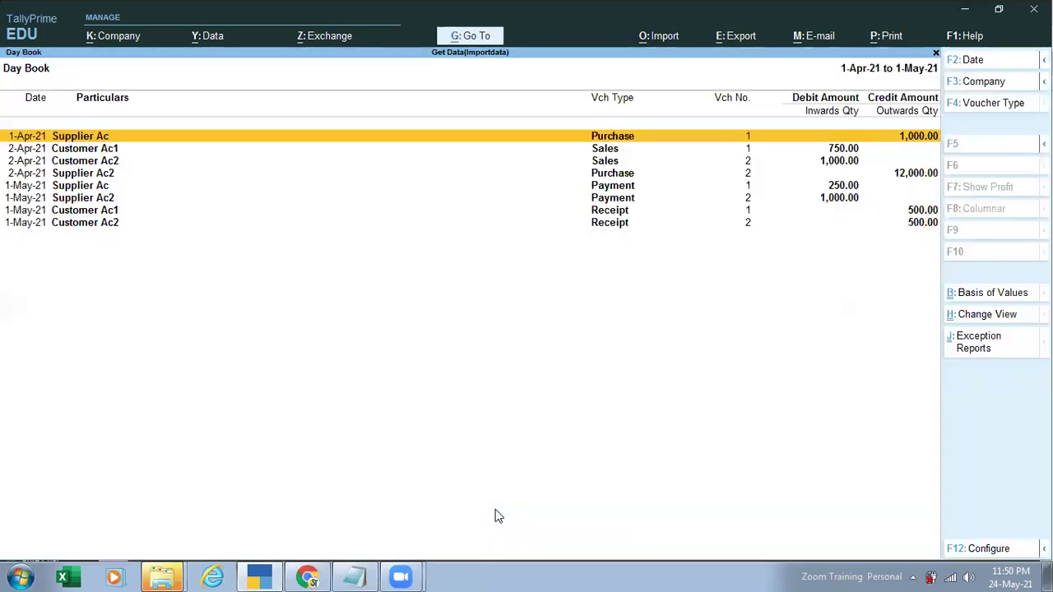
Step: Review the imported vouchers one by one down to the last receipt, and close the Day Book
key("Down")
key("Down")
key("Down")
key("Down")
key("Down")
key("Down")
key("Down")
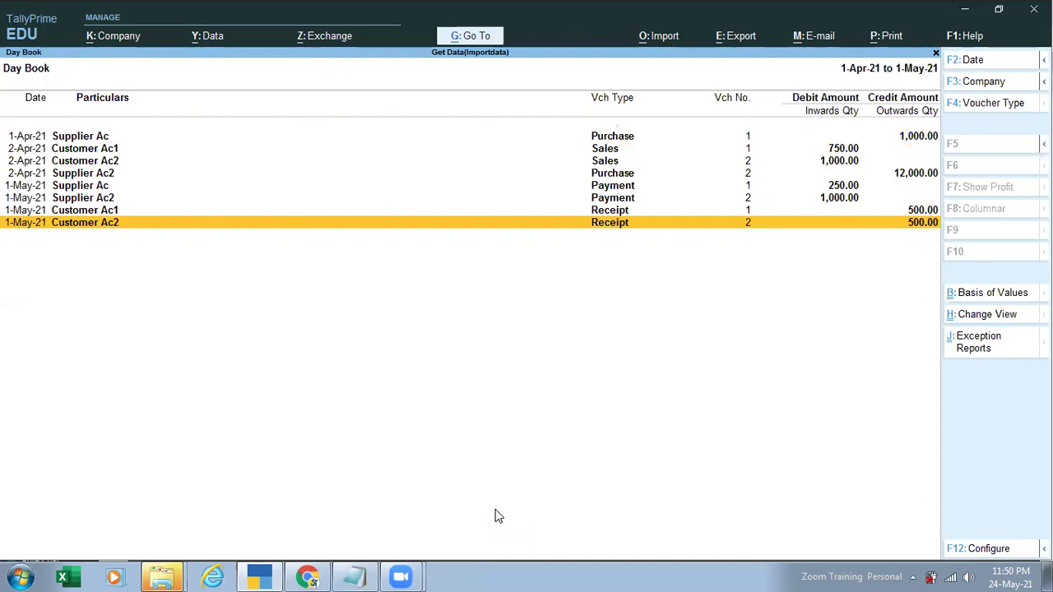
key("Escape")
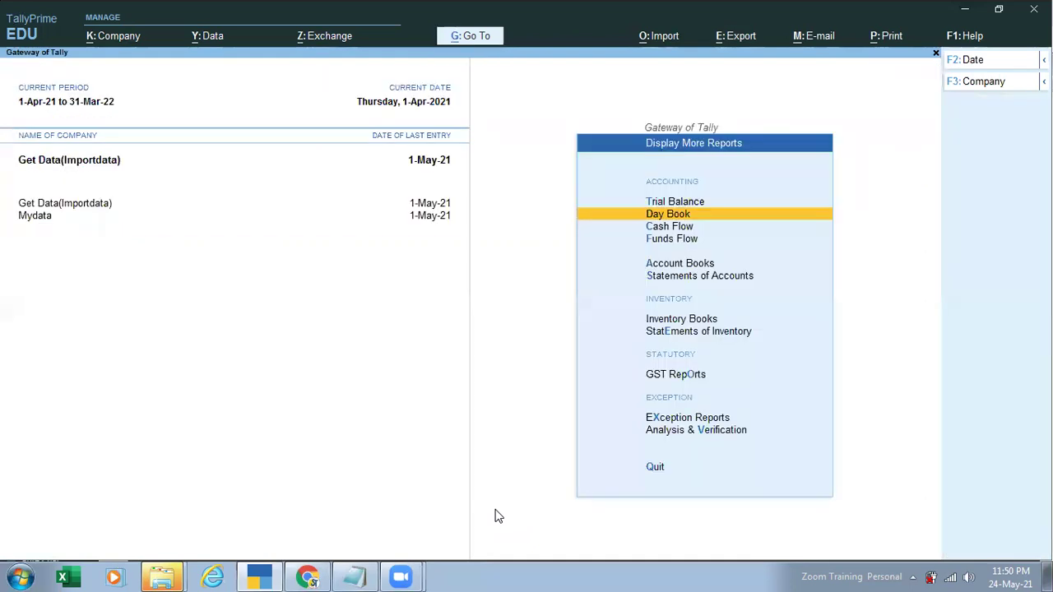